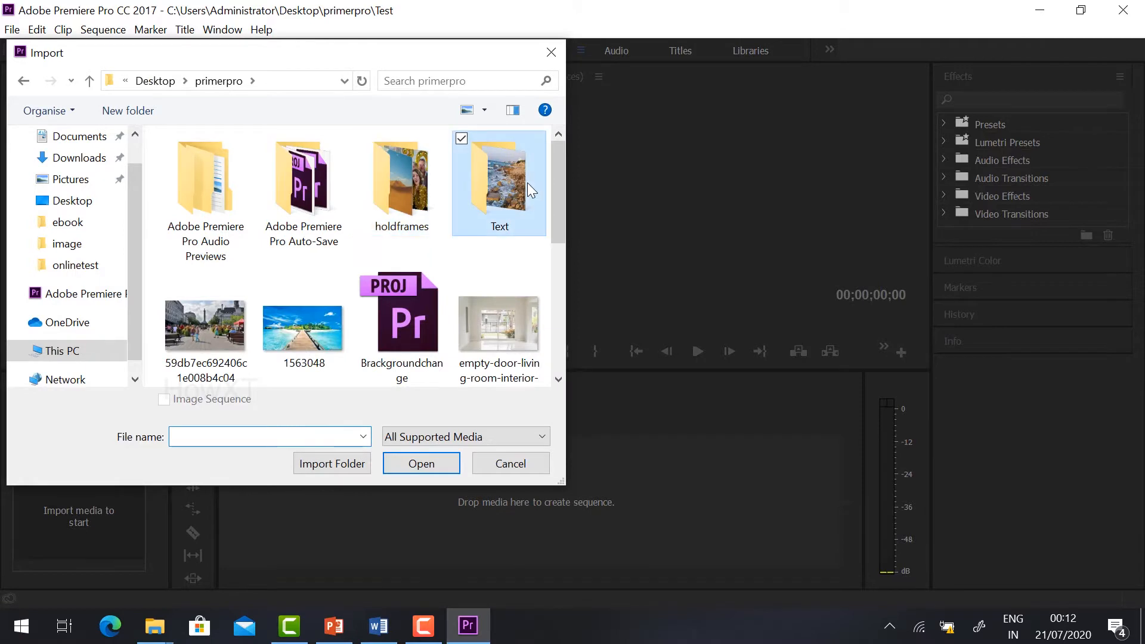
Import the sample video from the Text folder and create a sequence from it on the timeline
click(197, 166)
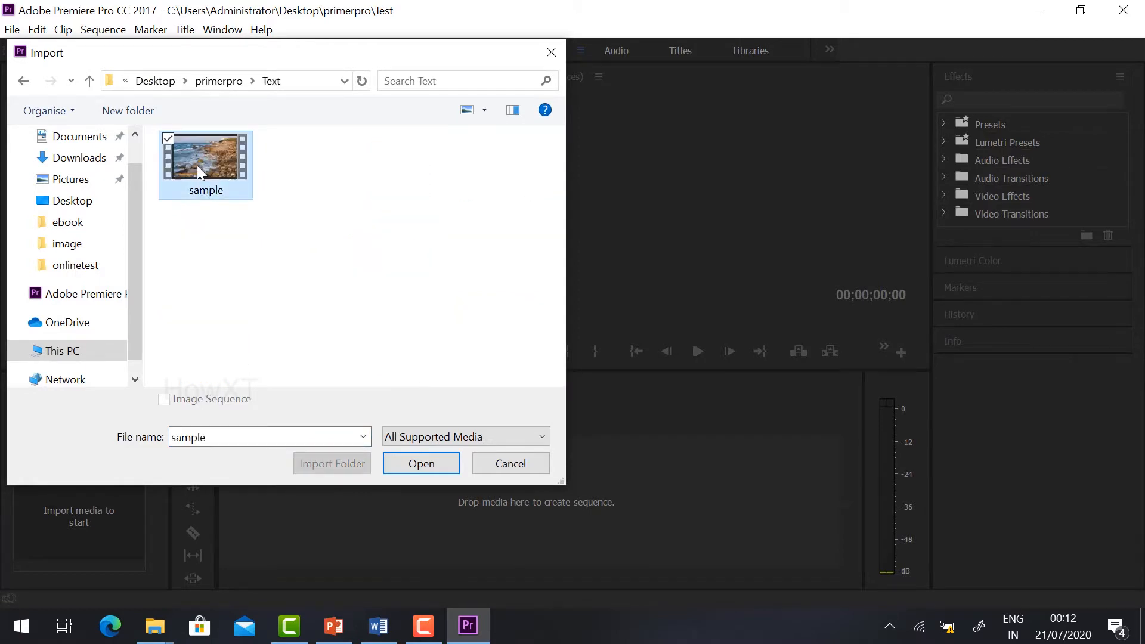
click(427, 464)
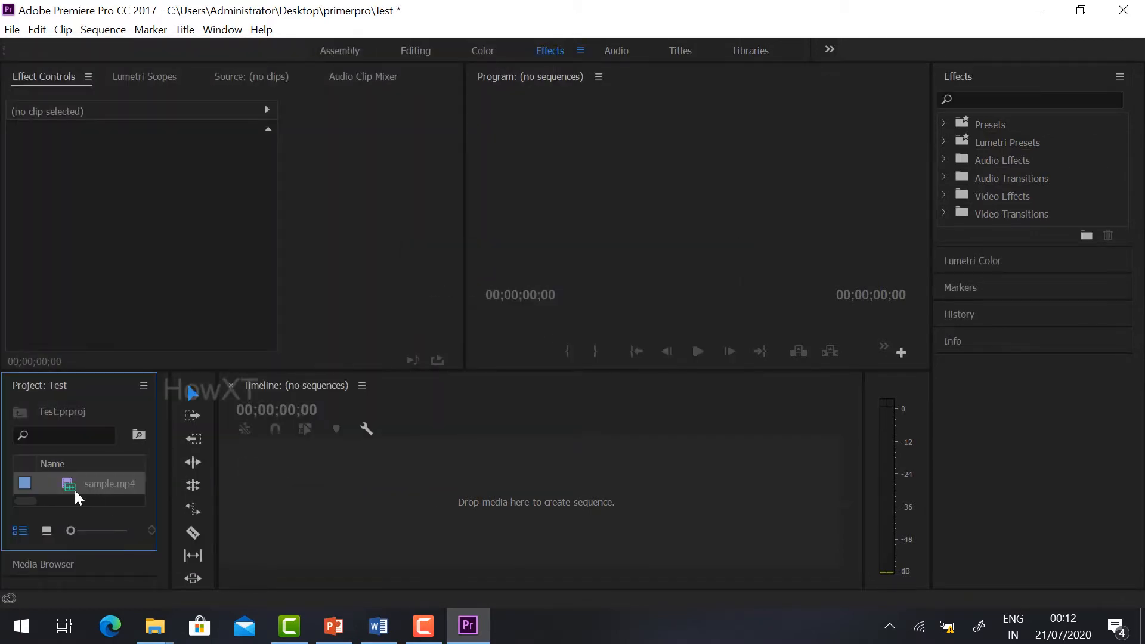
drag(74, 491, 304, 512)
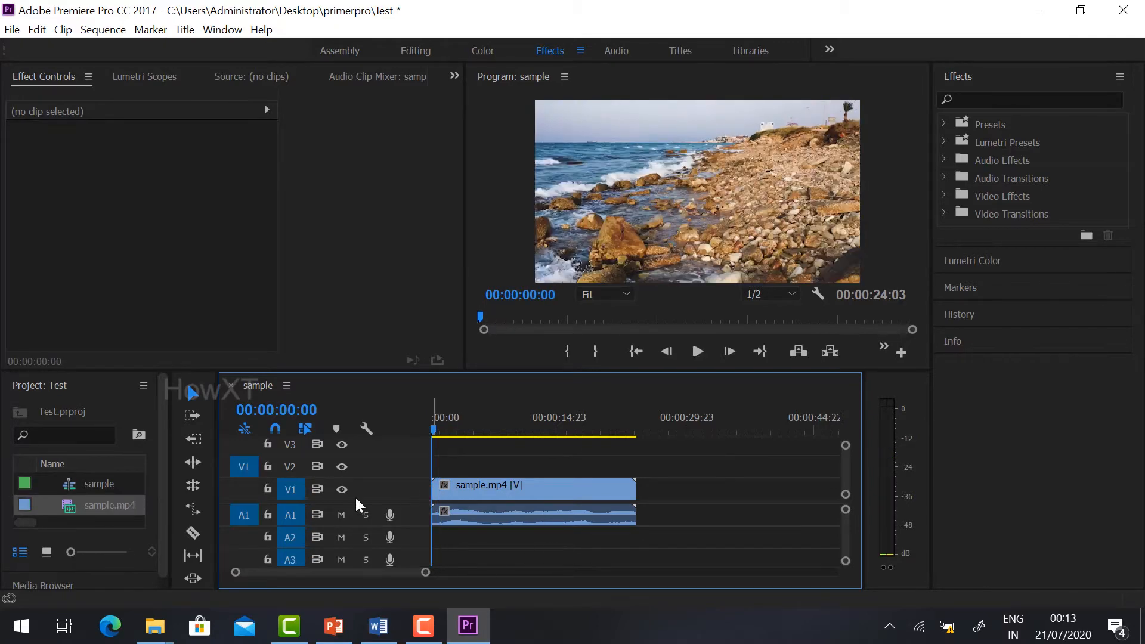
Unlink the sample.mp4 clip's audio from its video and delete the audio from the timeline
right_click(459, 495)
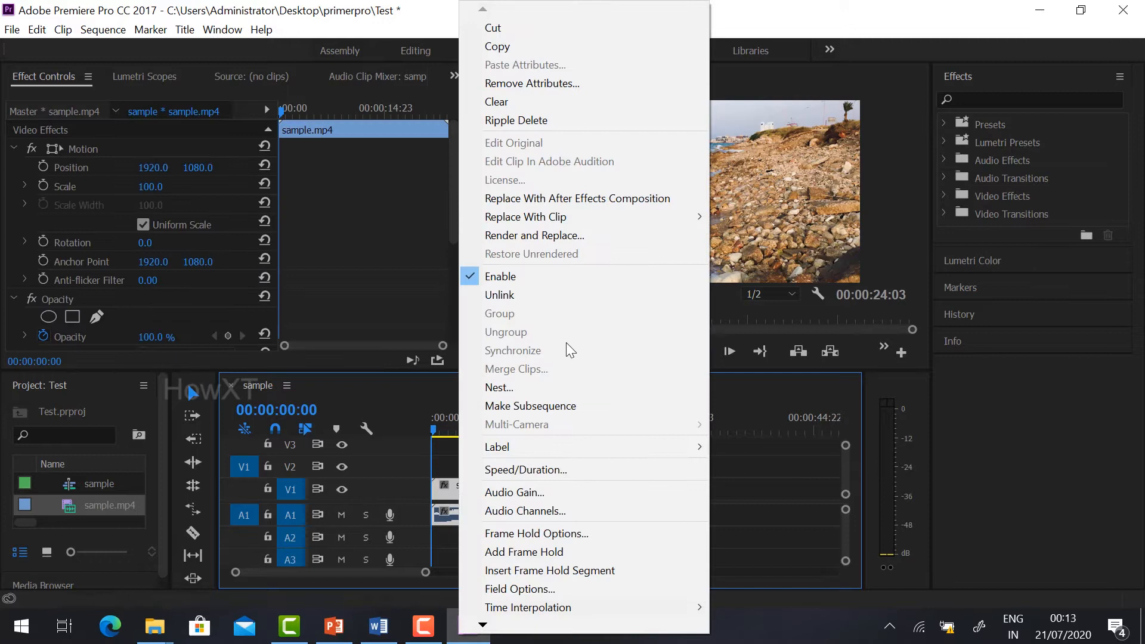
click(533, 295)
click(484, 504)
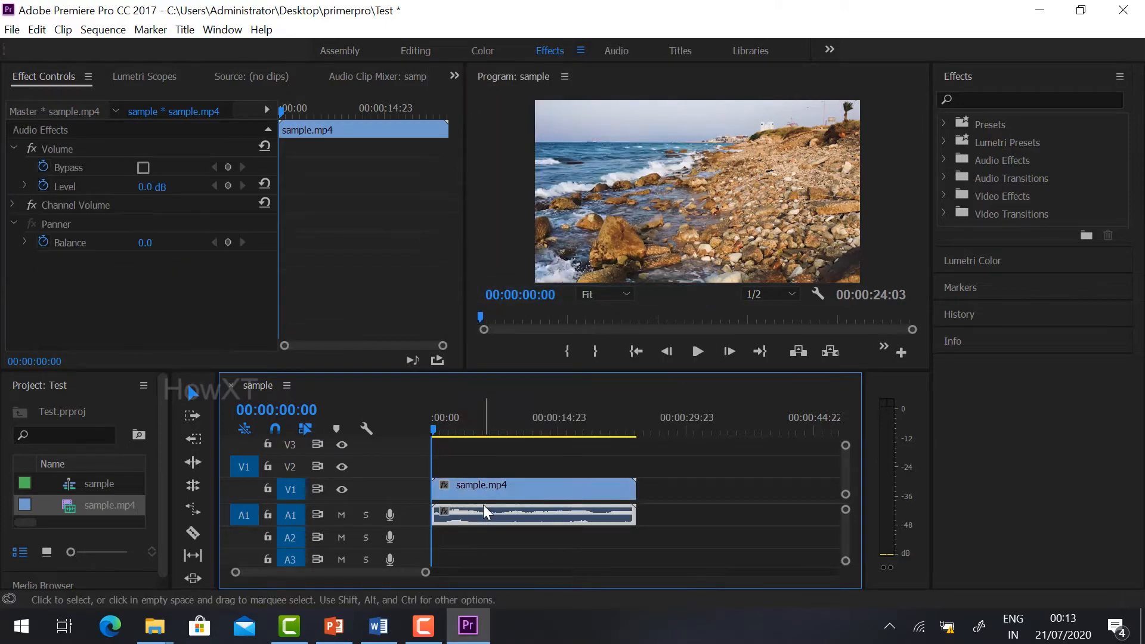
key(Delete)
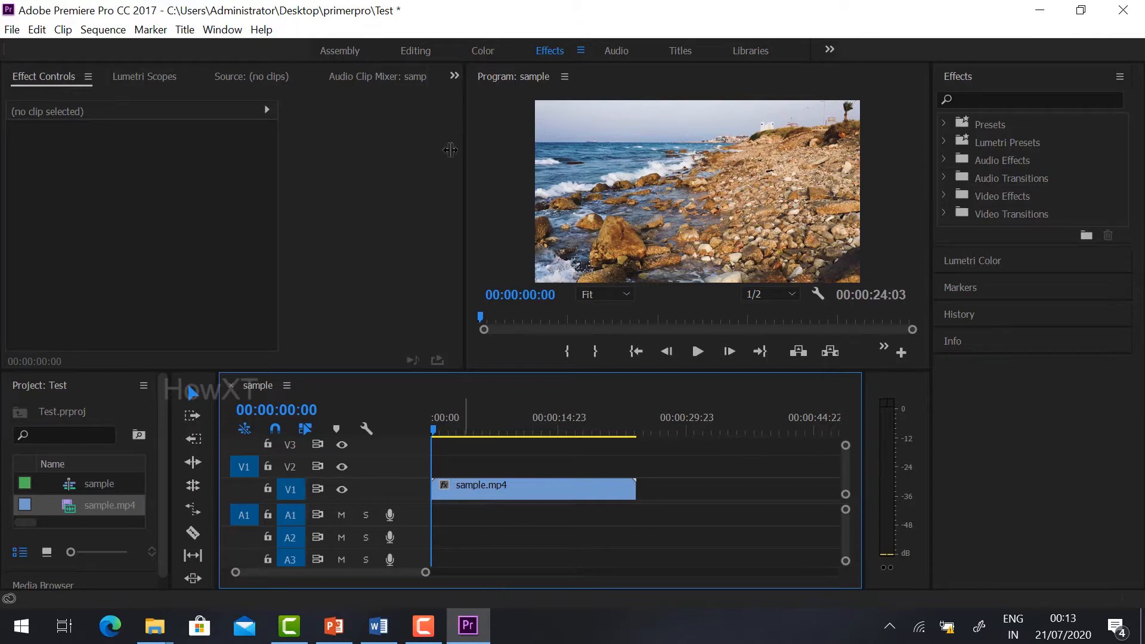
Create a new default still title named HOWXT, keeping the suggested video settings
click(185, 31)
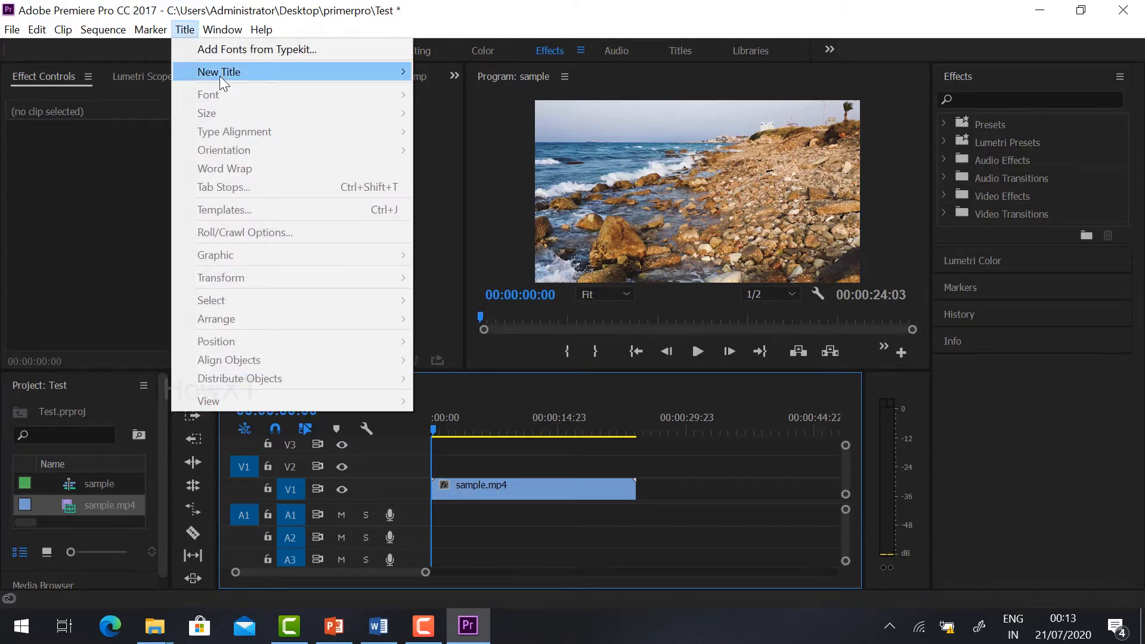
mouse_move(220, 77)
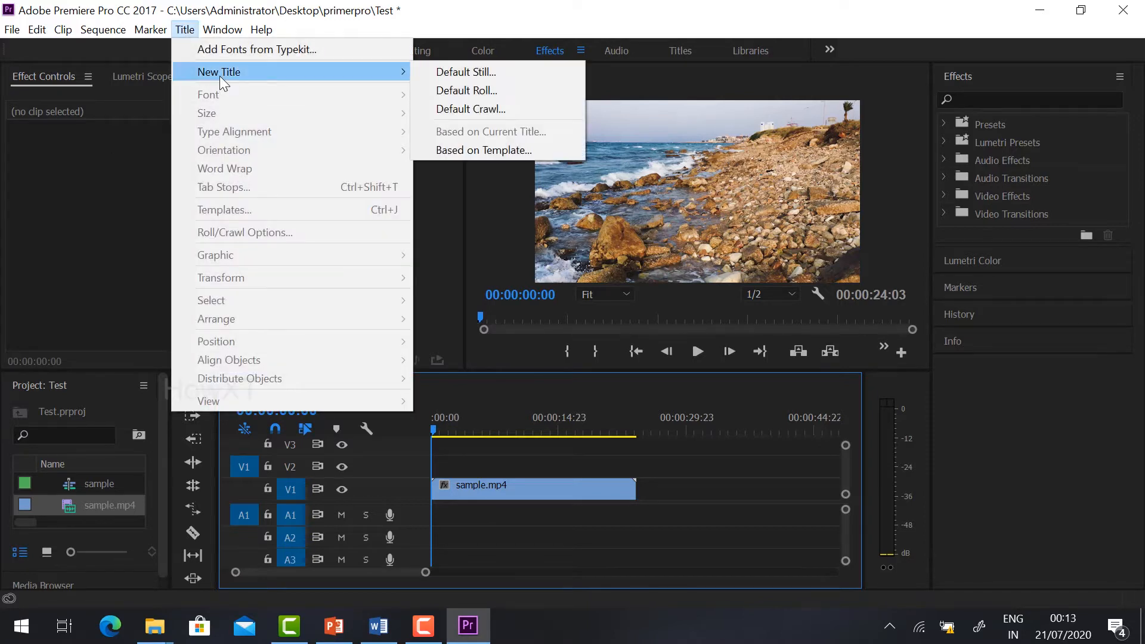
click(477, 76)
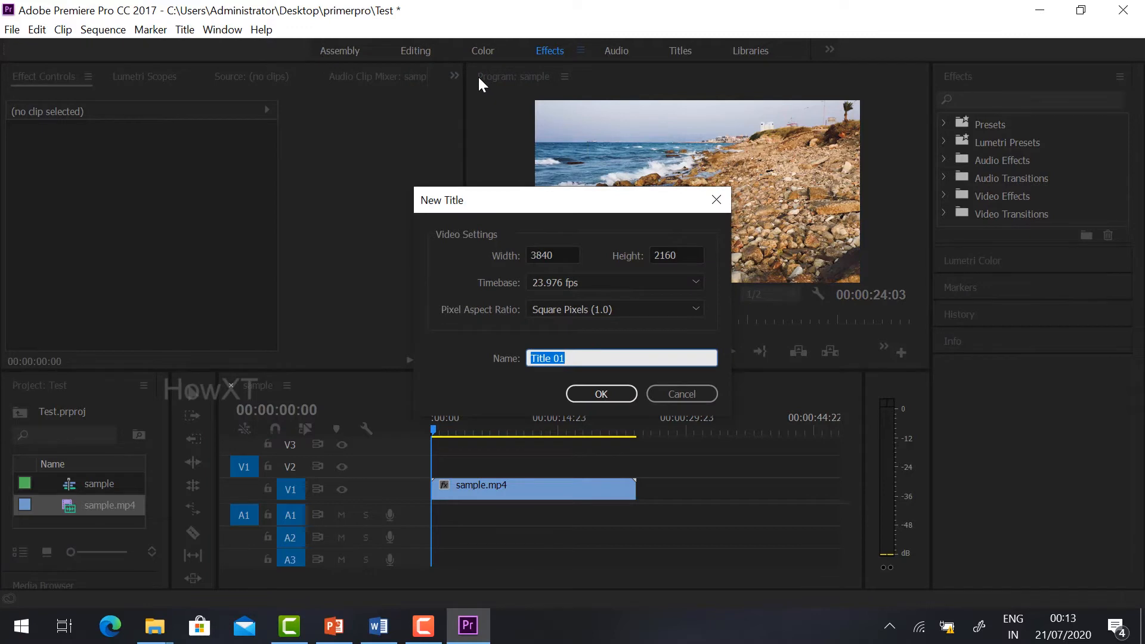
text(HOWXT)
click(601, 394)
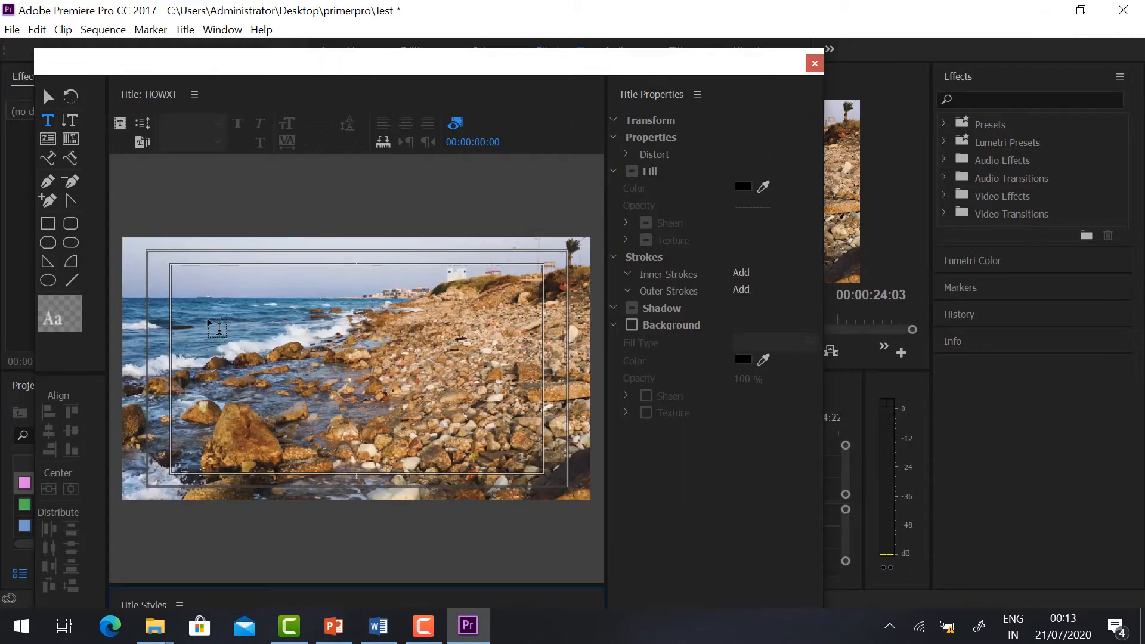
Add the text HOWXT in a wide box across the middle of the title, in Impact at font size 777
drag(205, 315, 525, 411)
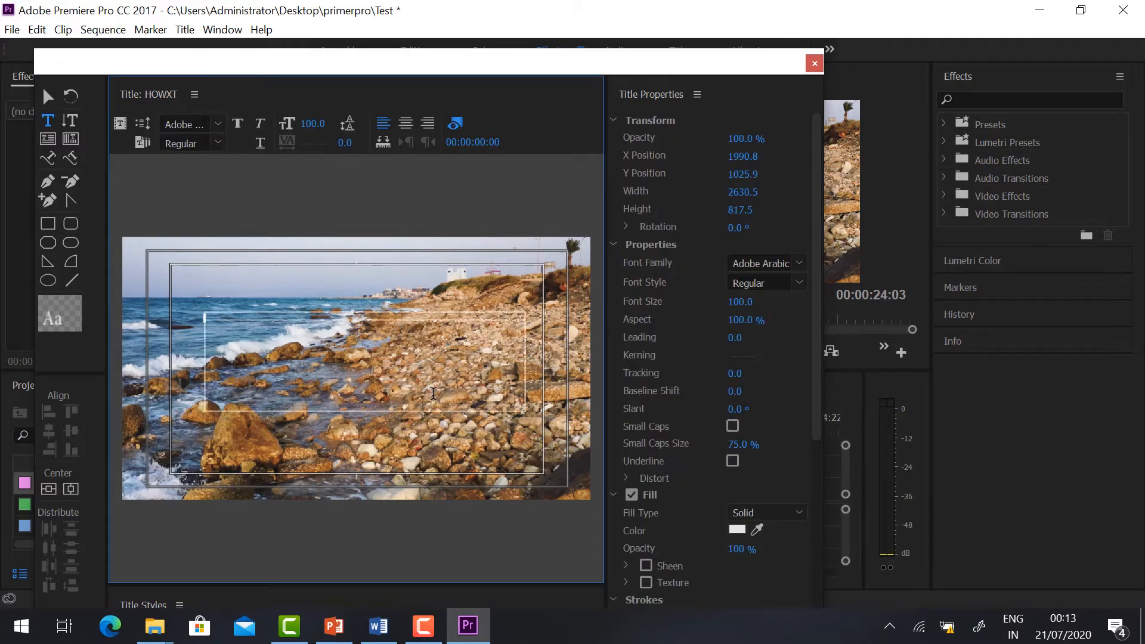
text(HOWXT)
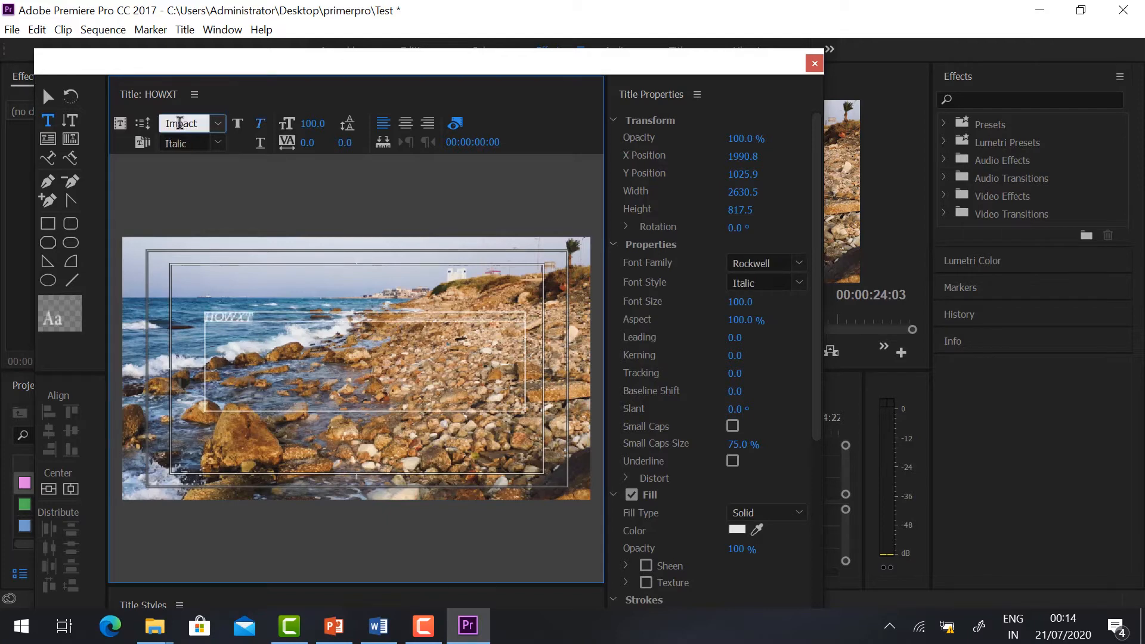
click(218, 123)
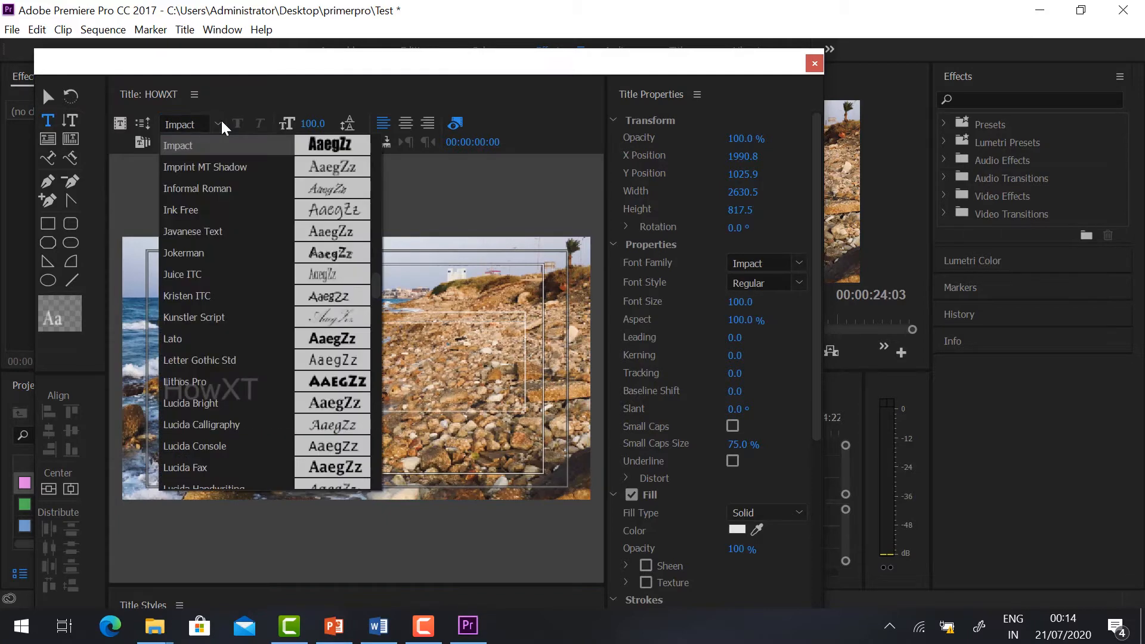
click(203, 148)
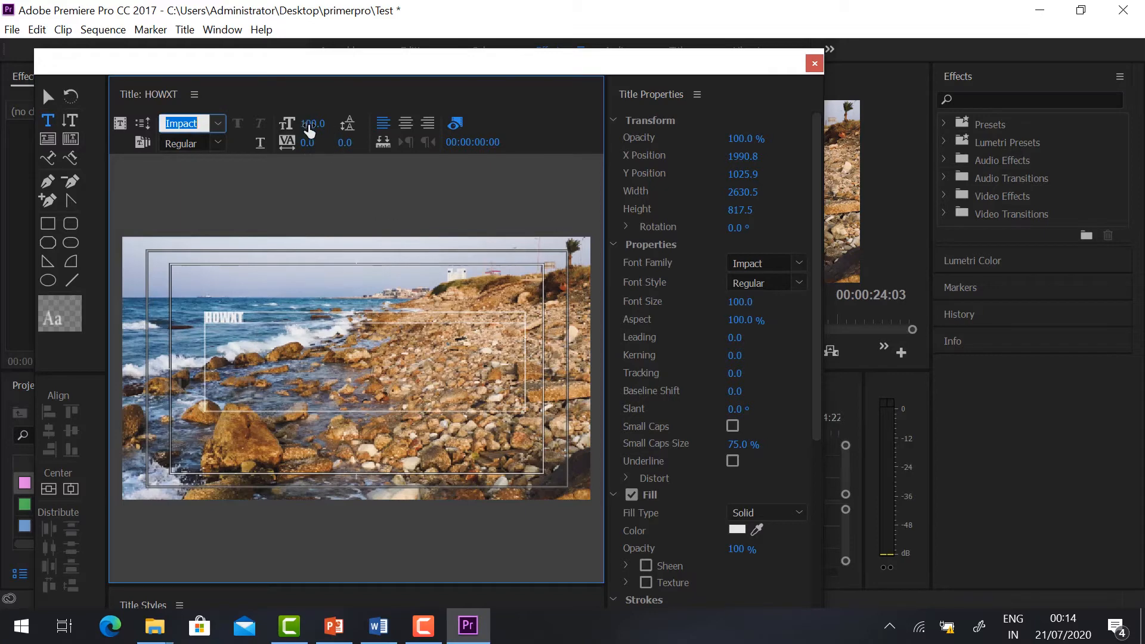
drag(310, 123, 612, 123)
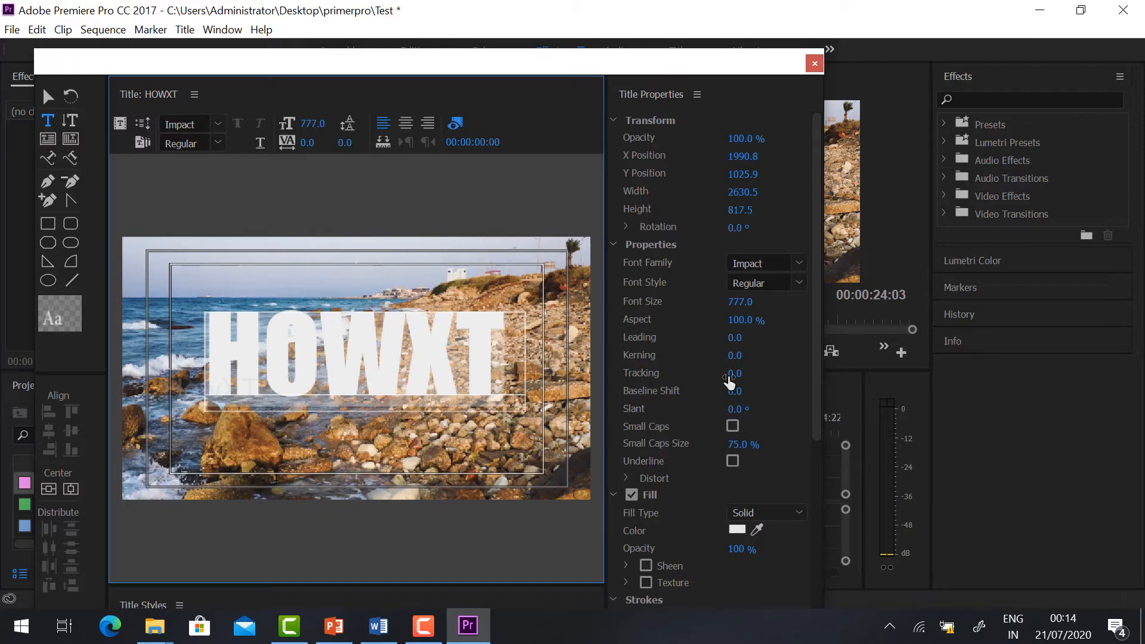
Set the text's tracking to 25, resize its box to about 3321 by 766 to fit the whole word, and close the title
drag(734, 374, 749, 374)
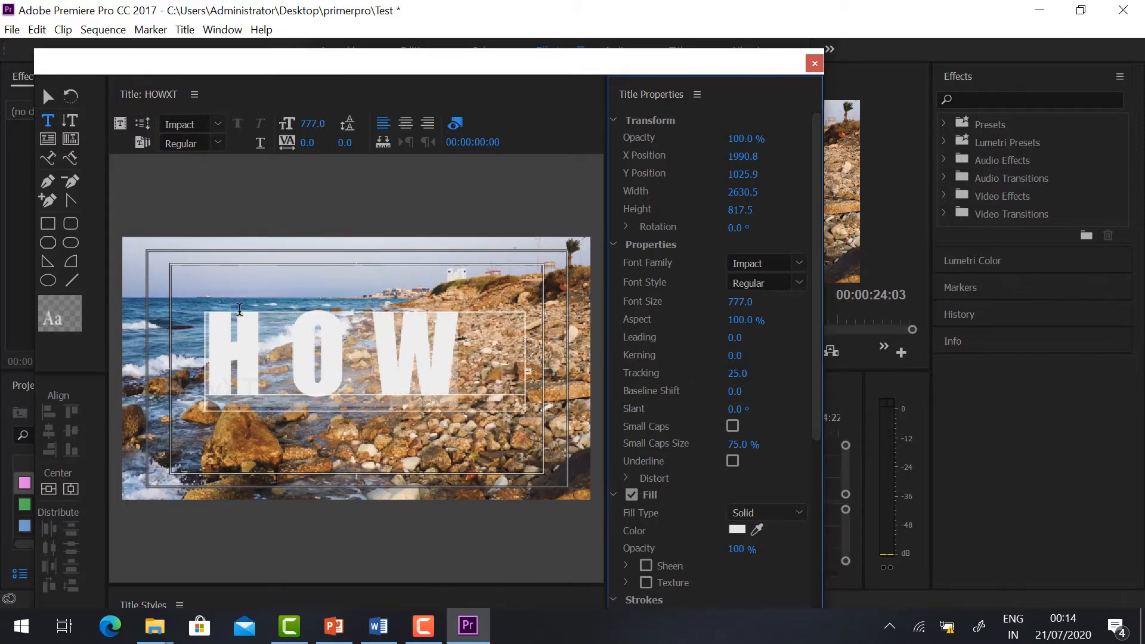
click(49, 95)
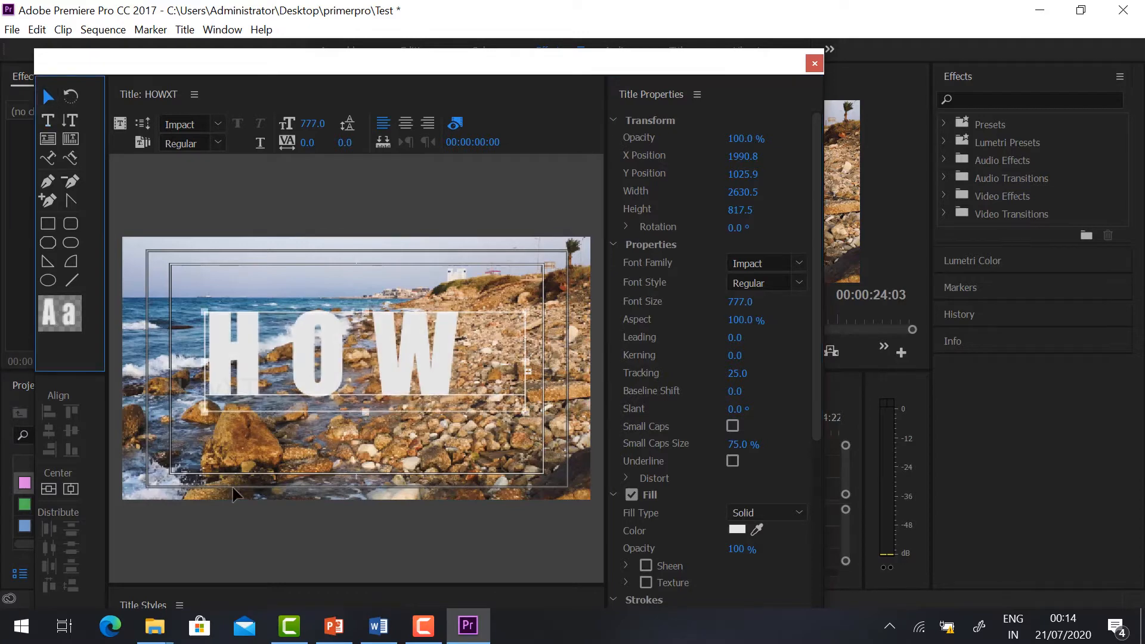
drag(205, 414, 160, 429)
drag(527, 430, 565, 442)
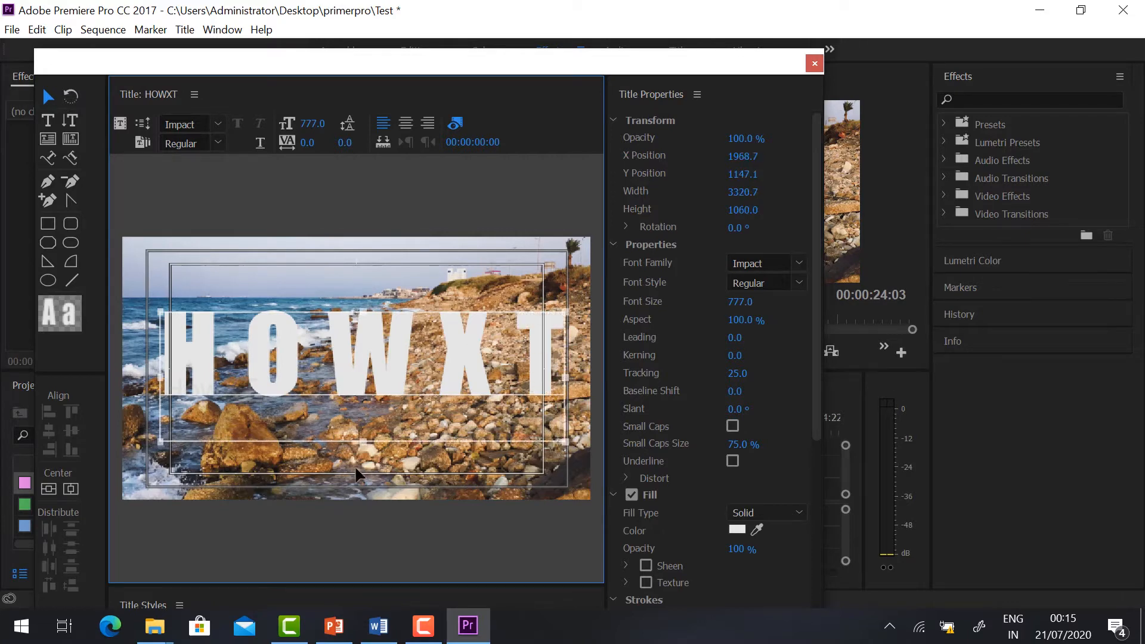
drag(363, 442, 353, 407)
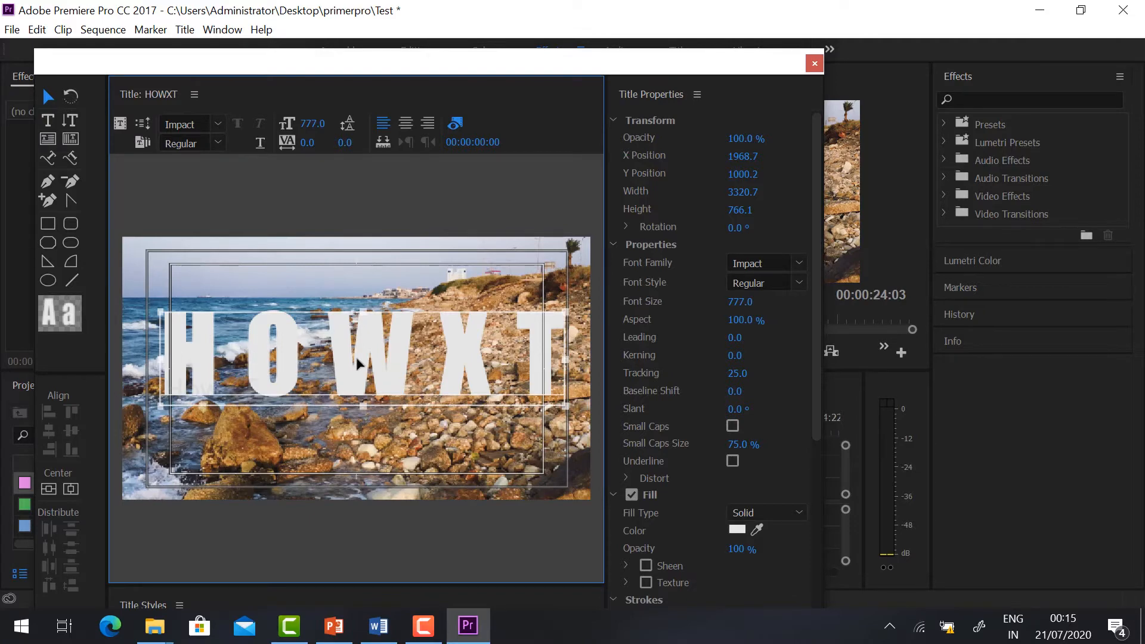
click(815, 63)
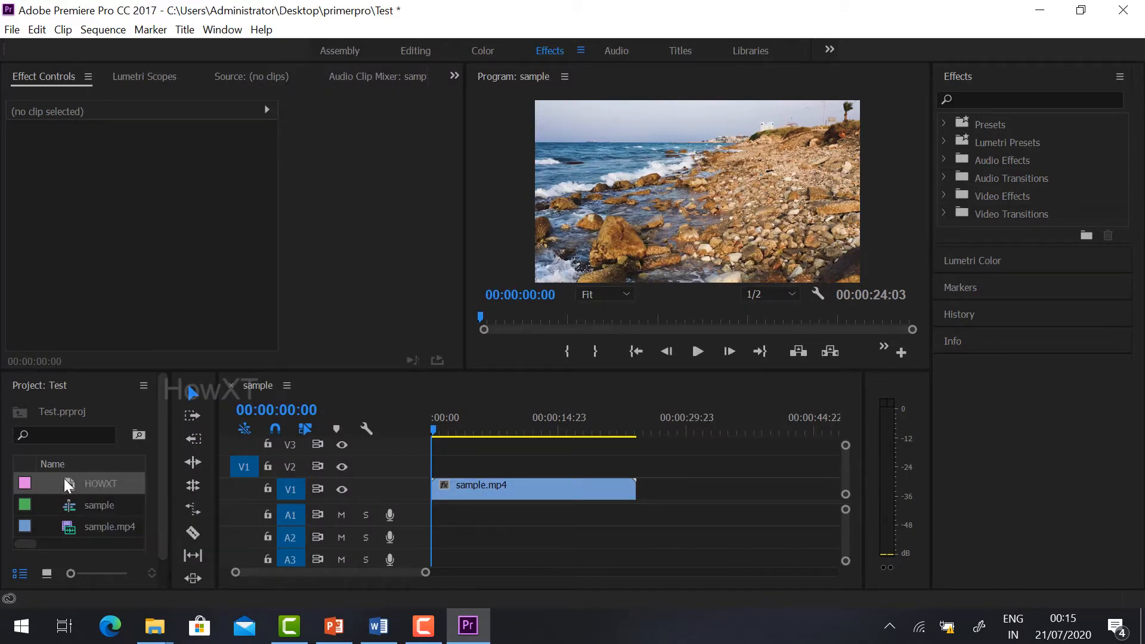
Place the HOWXT title on track V2 at the sequence start and extend it to the end of the sample.mp4 clip
drag(82, 489, 425, 471)
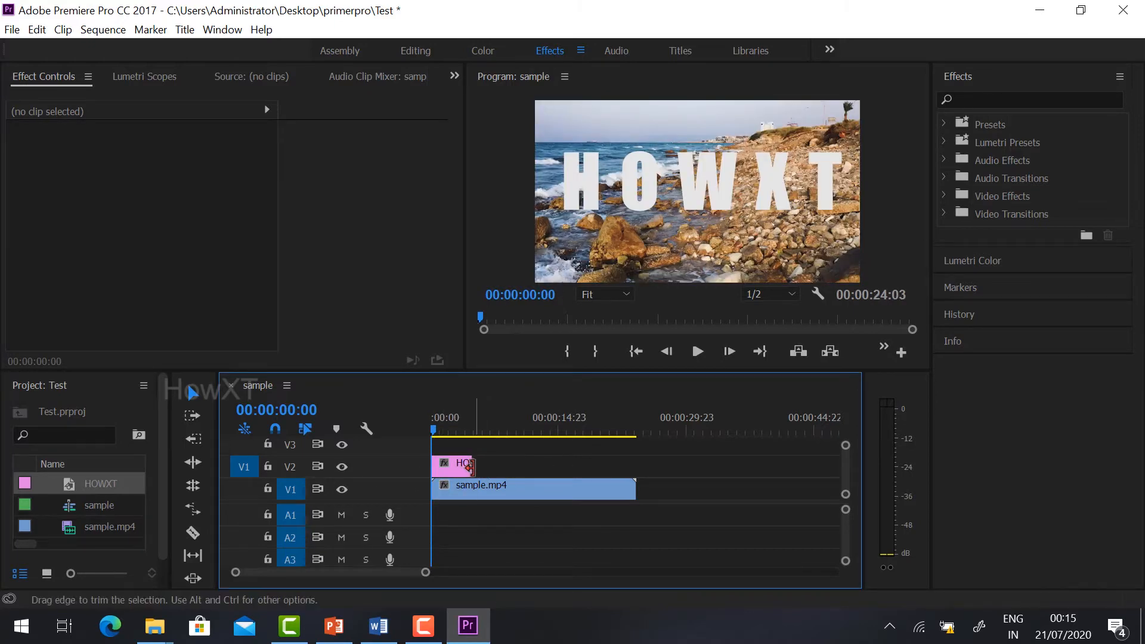
drag(472, 467, 636, 464)
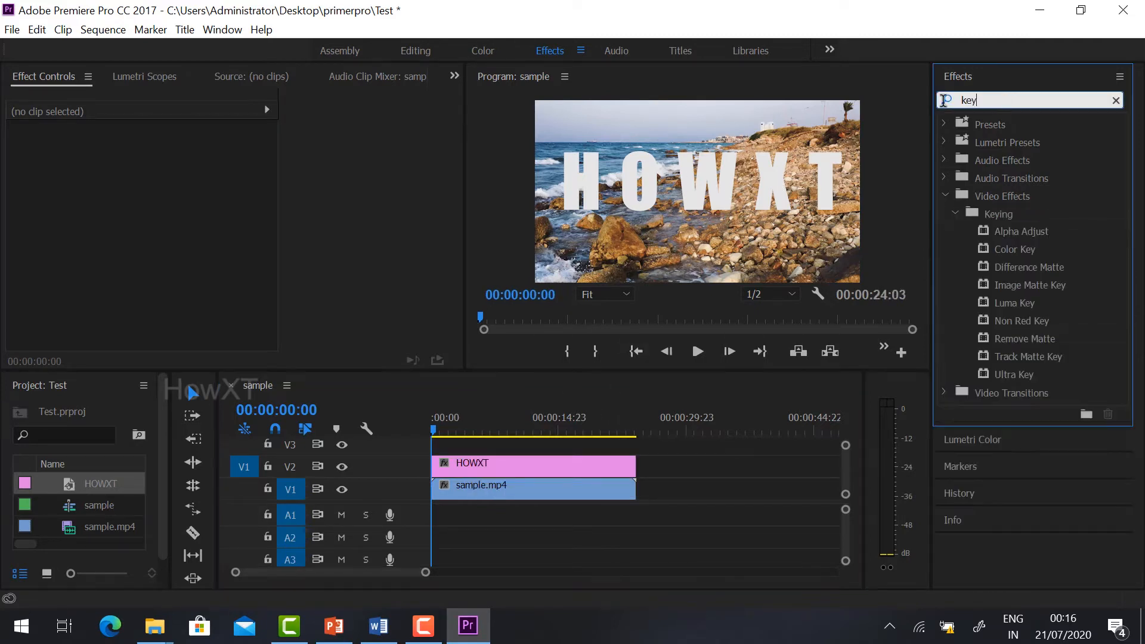
Search the effects for "key" and apply Track Matte Key to the sample.mp4 clip on V1
drag(982, 100, 887, 101)
text(key)
click(1029, 358)
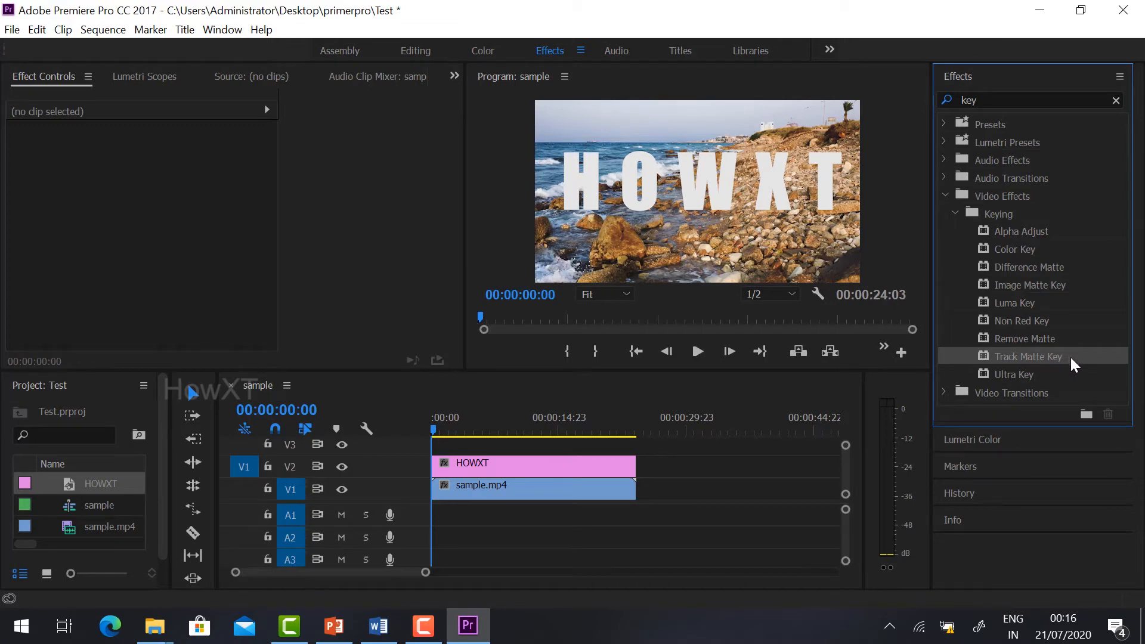
drag(1072, 356, 541, 498)
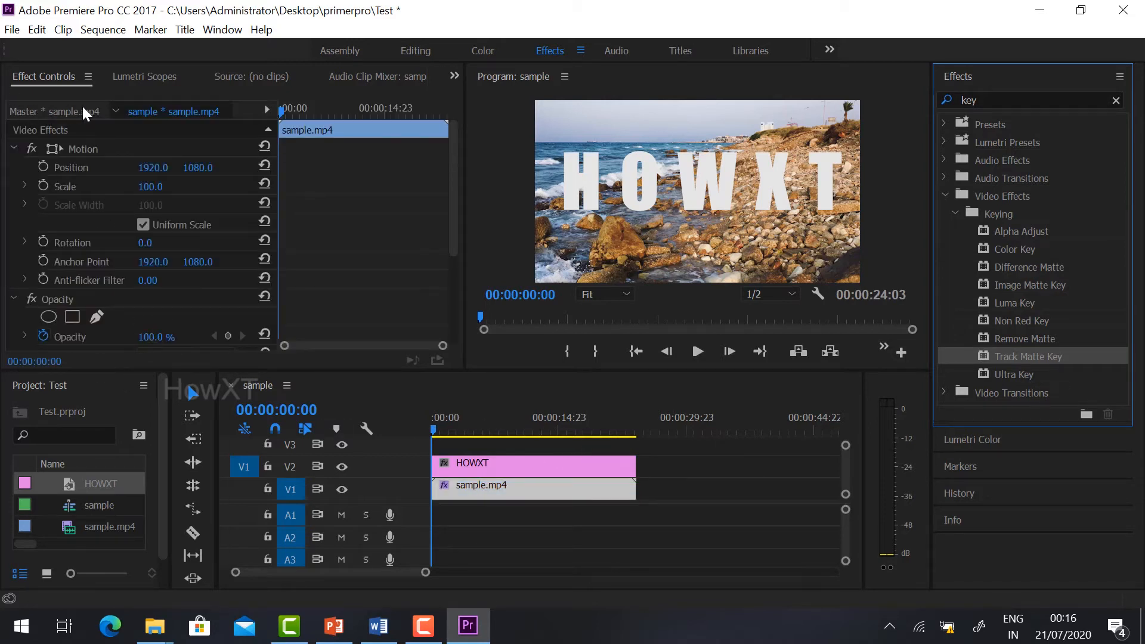
Set the Track Matte Key's matte to Video 2 and play back the sequence, returning the playhead to the start
scroll(80, 241, down, 6)
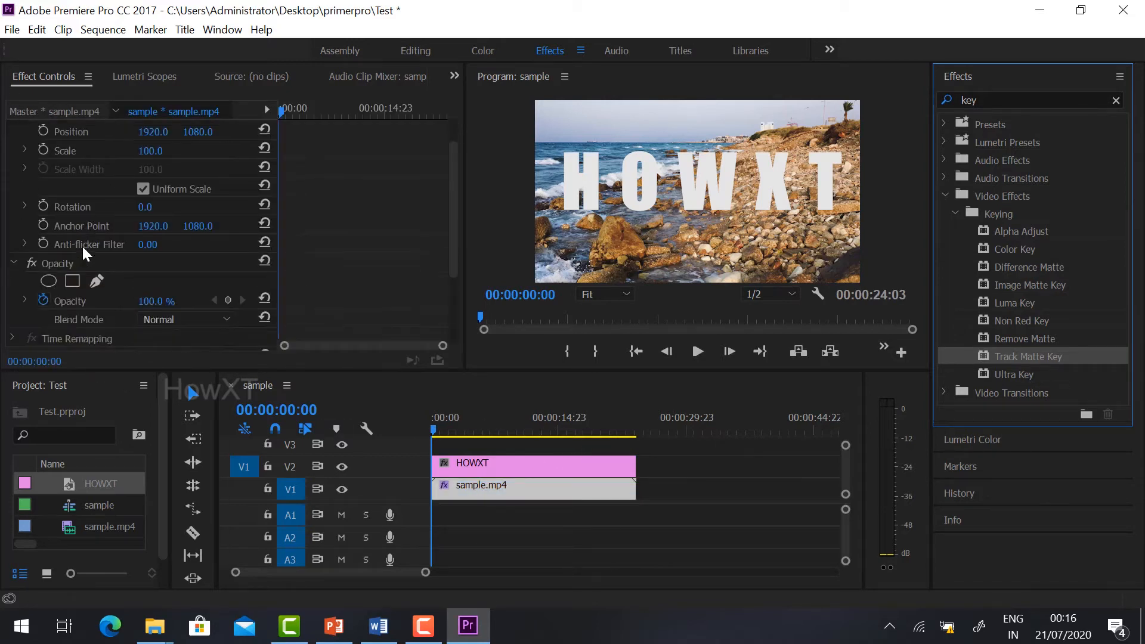
scroll(81, 247, down, 2)
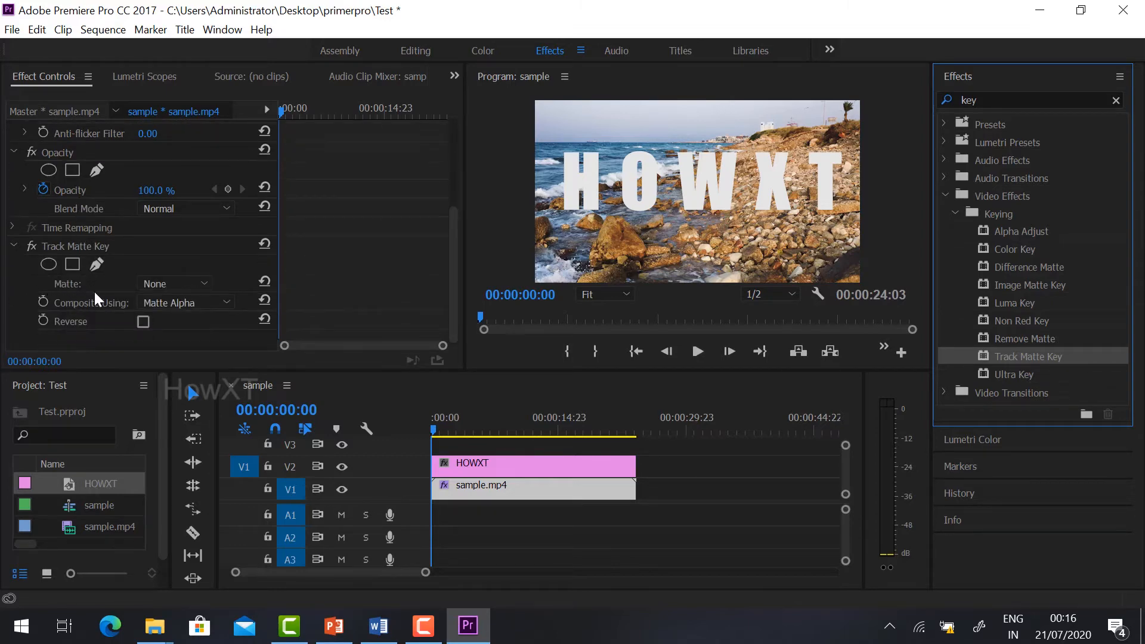
click(188, 286)
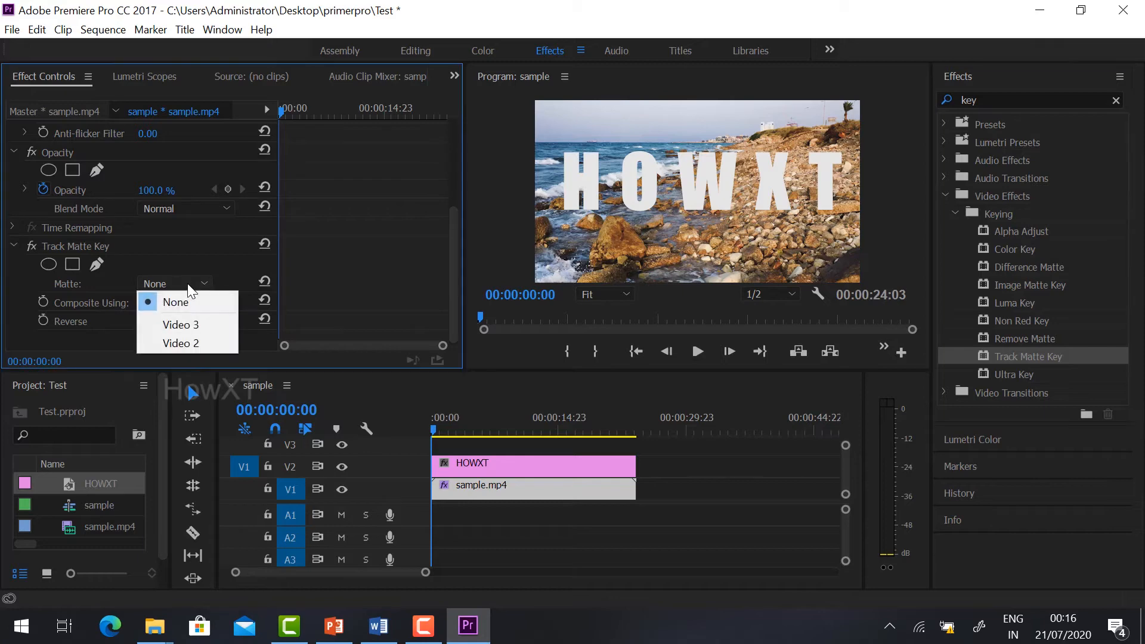
click(48, 267)
click(184, 281)
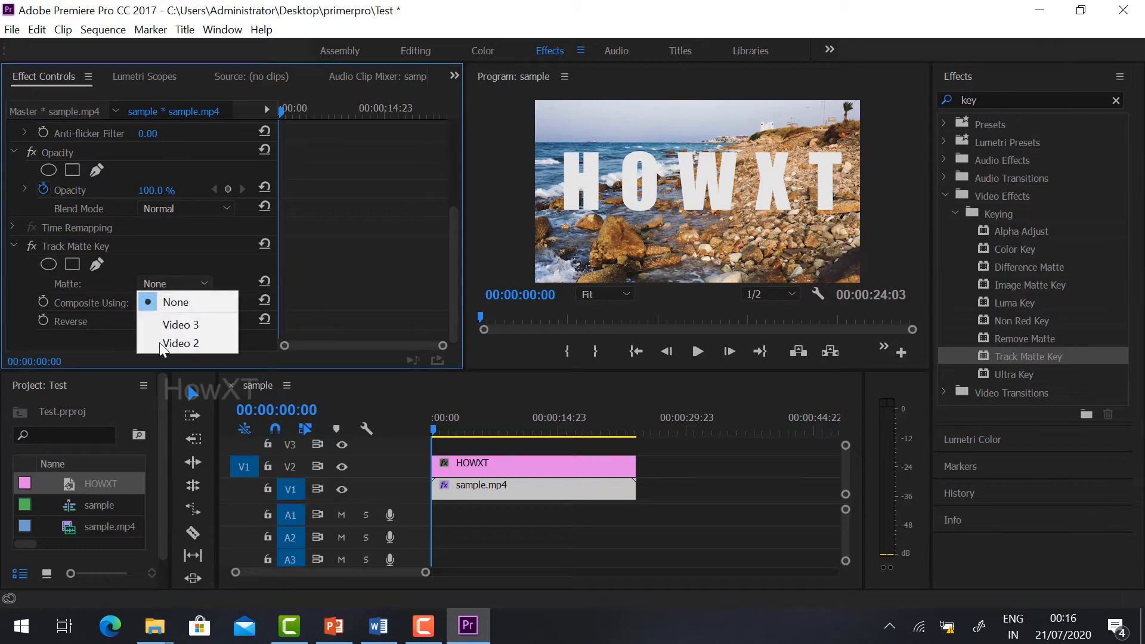
click(173, 344)
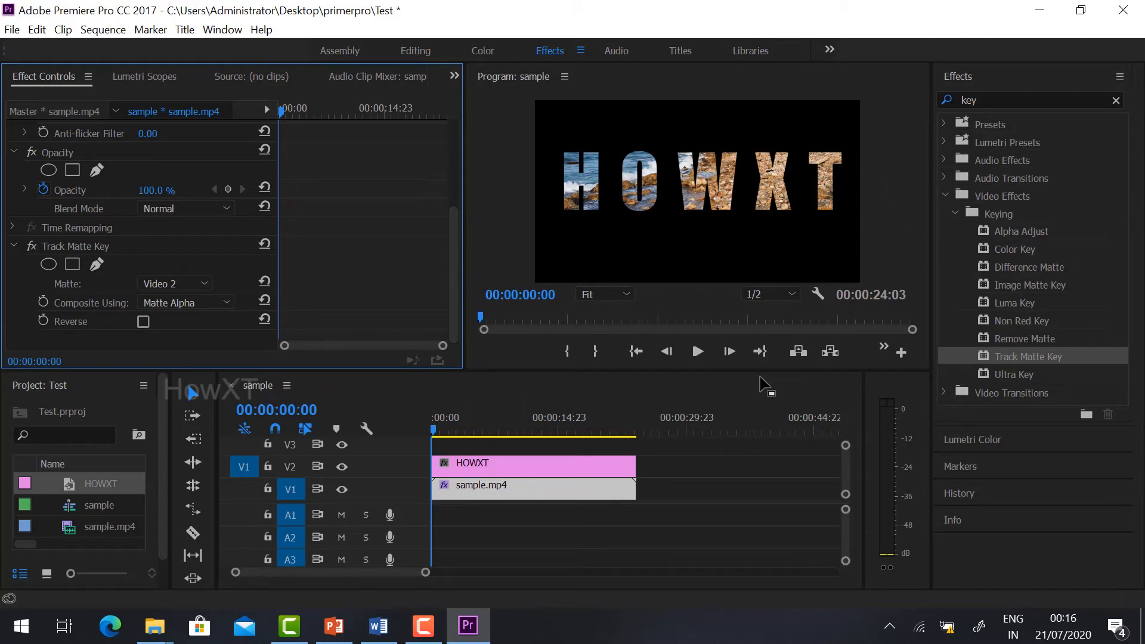
key(space)
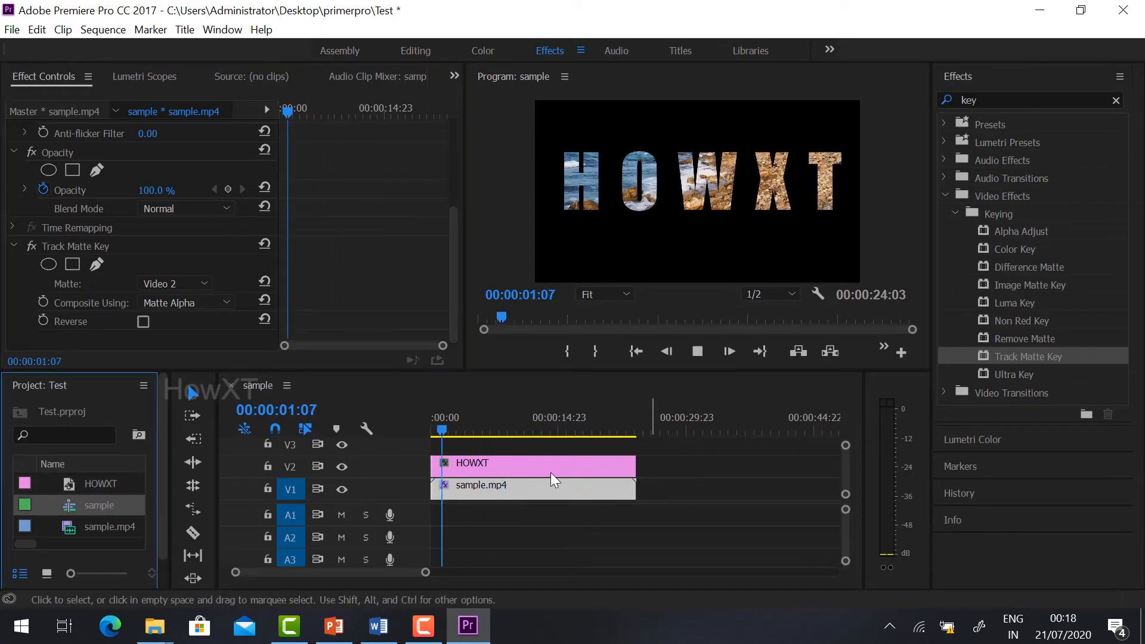
drag(439, 432, 372, 433)
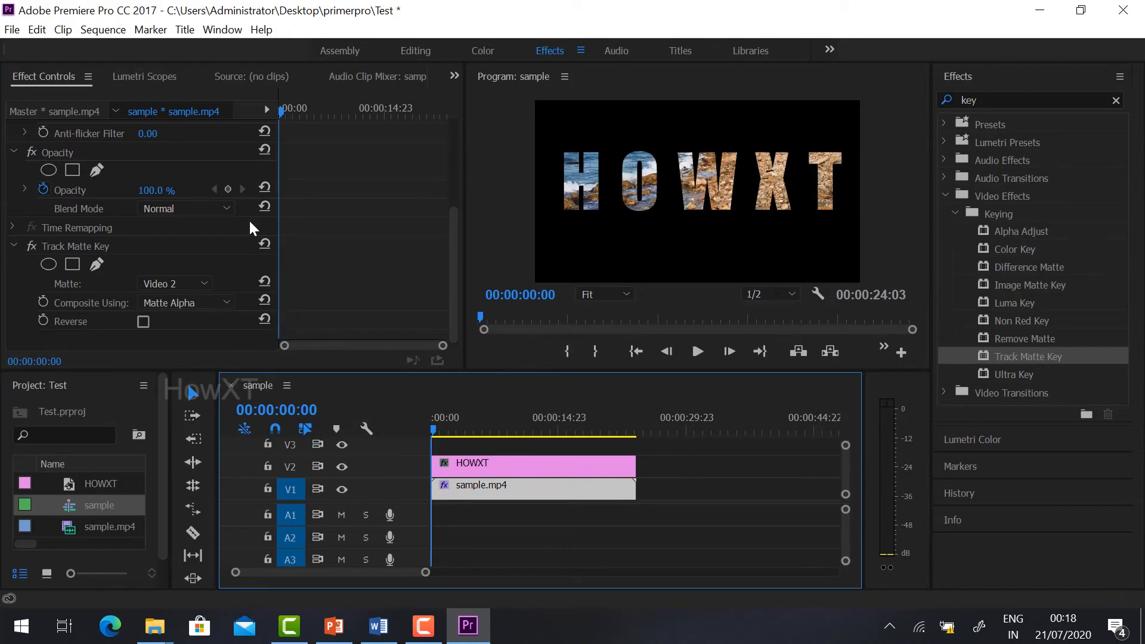
Import the bensound-memories audio file and place it on track A1 at the start of the sequence
click(10, 31)
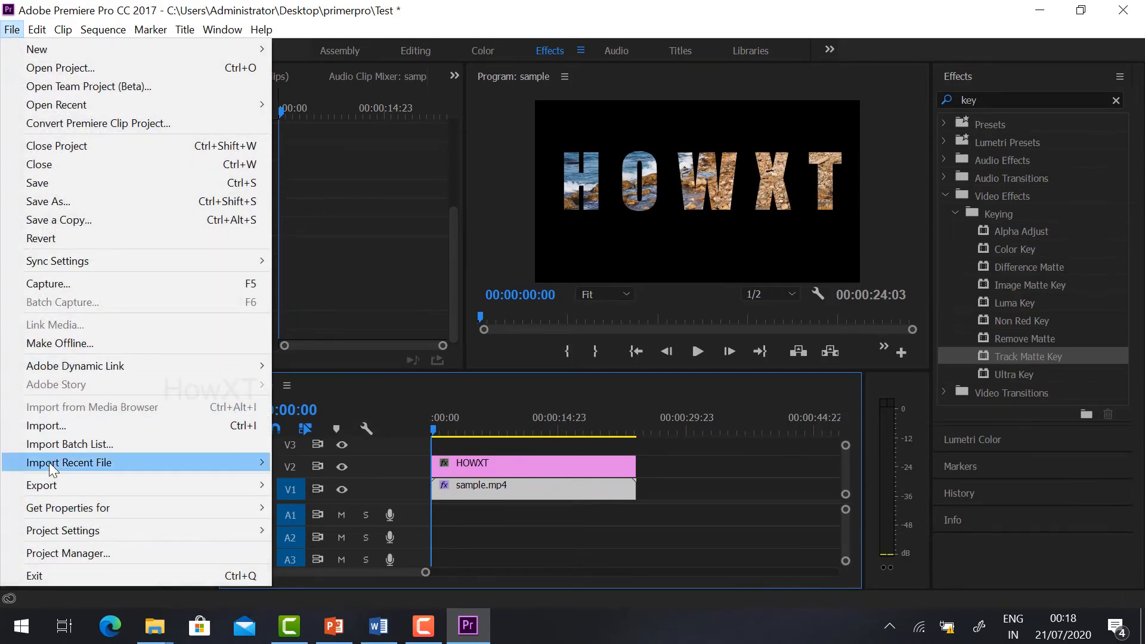
click(64, 430)
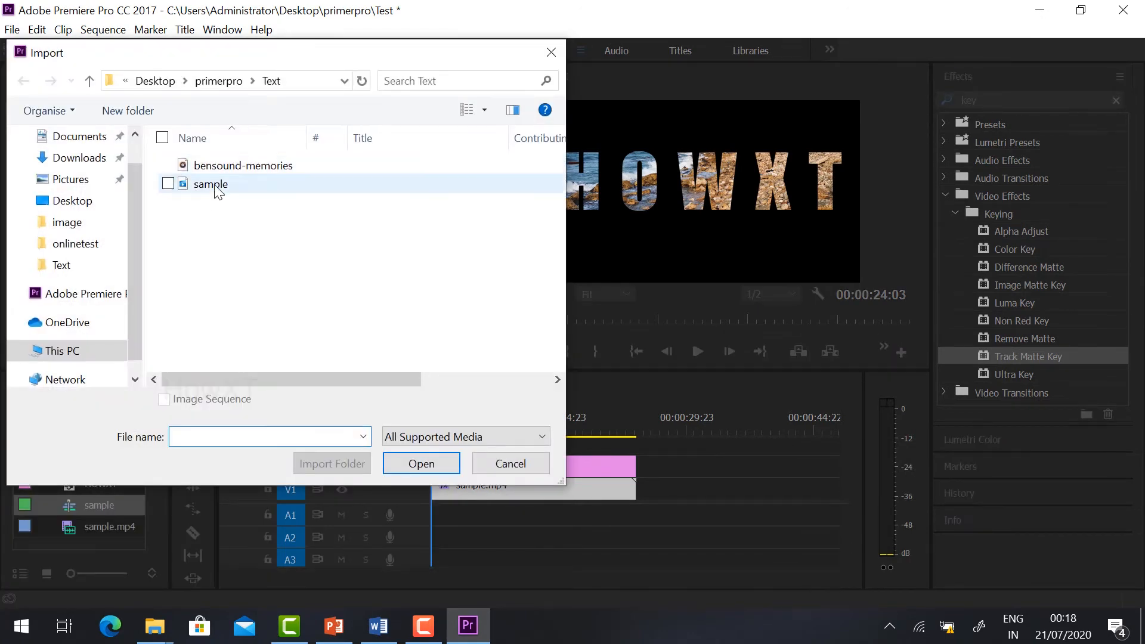
click(238, 165)
click(421, 464)
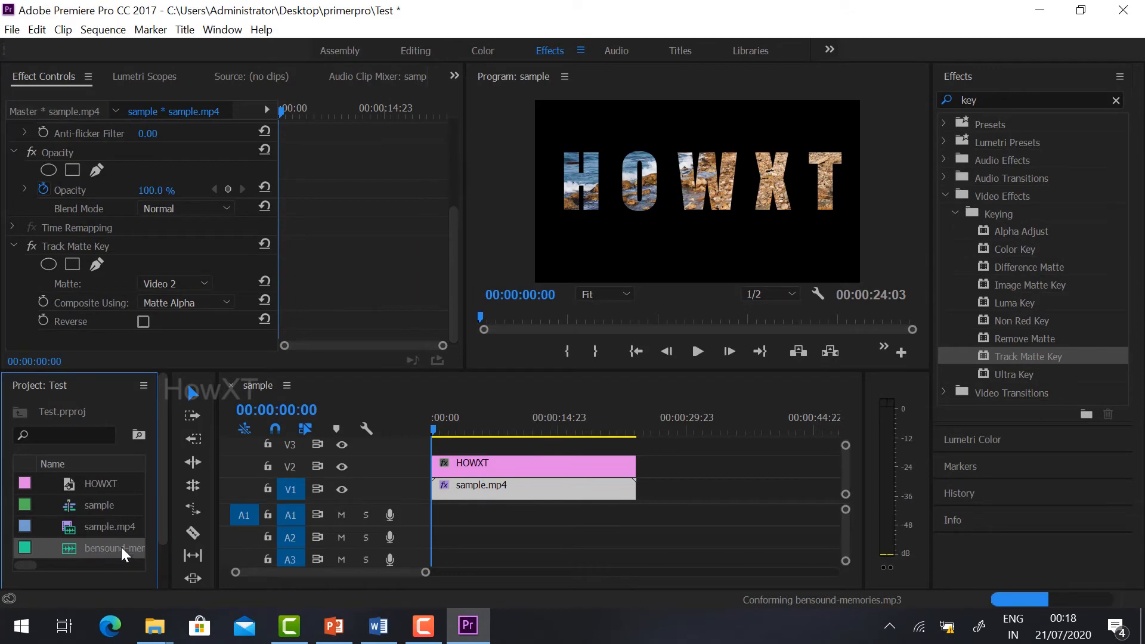
drag(120, 546, 436, 516)
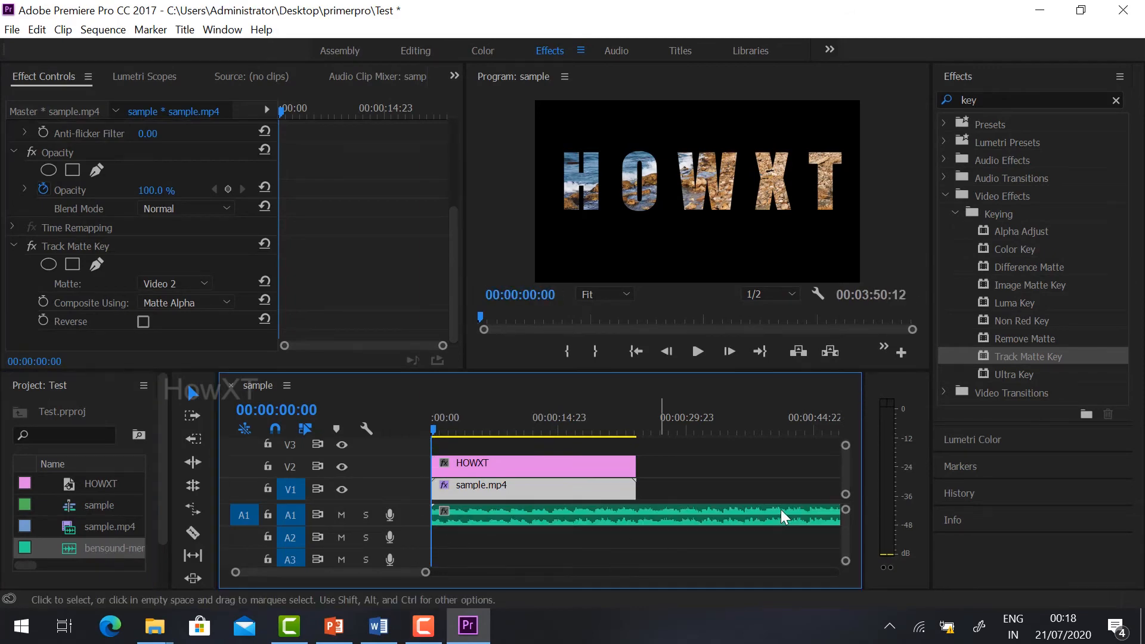
Trim the end of the audio clip on A1 to match the sample.mp4 clip's end, and play back the sequence's opening seconds
drag(410, 578, 607, 588)
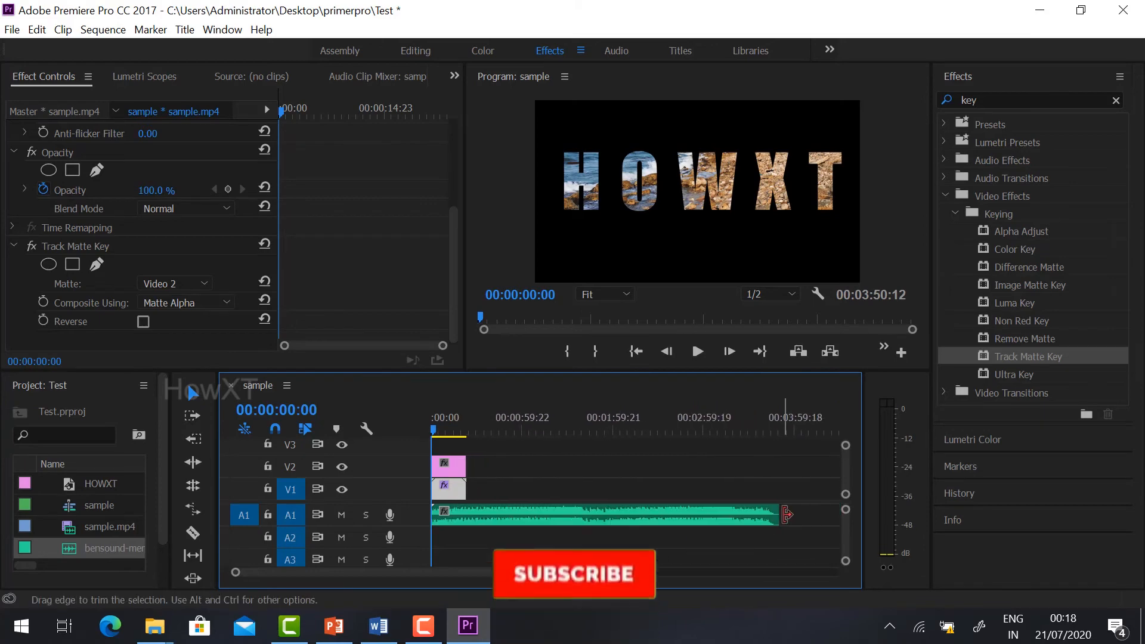
drag(777, 515, 466, 517)
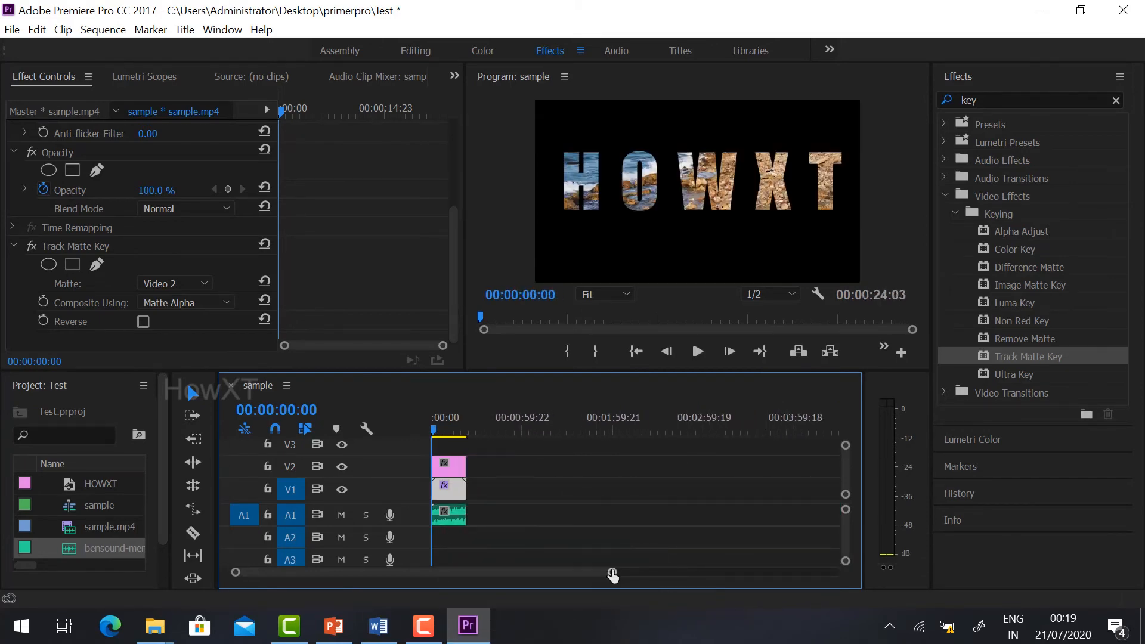
drag(613, 572, 422, 579)
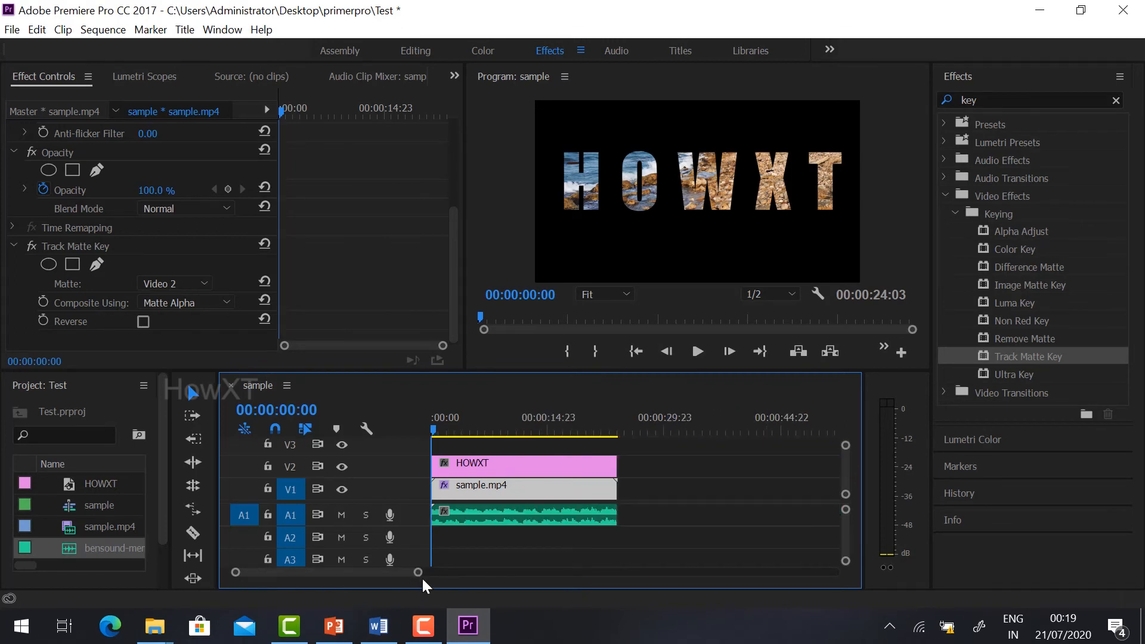
key(space)
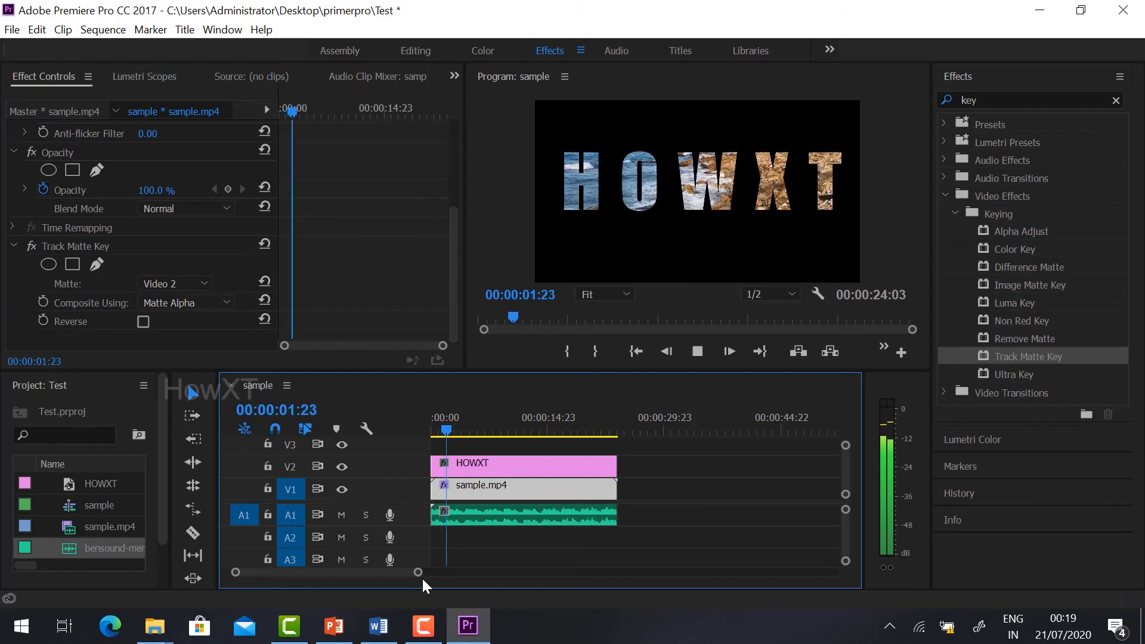
key(space)
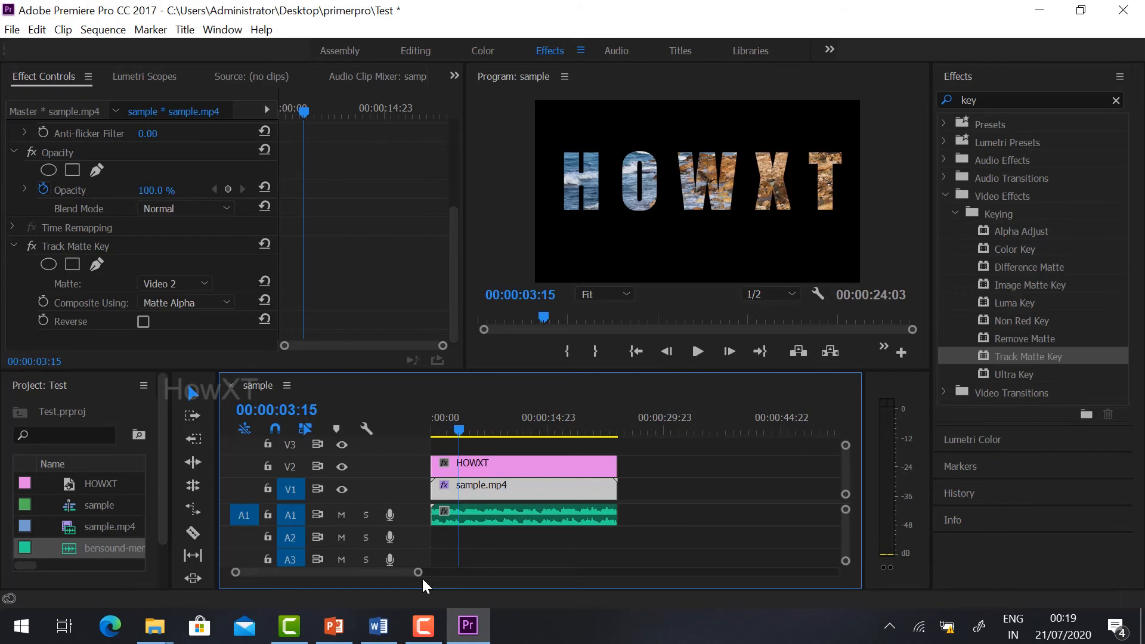
Export the sequence as output.mp4 in the Text folder, using the H.264 format and the Match Source - High bitrate preset
click(12, 30)
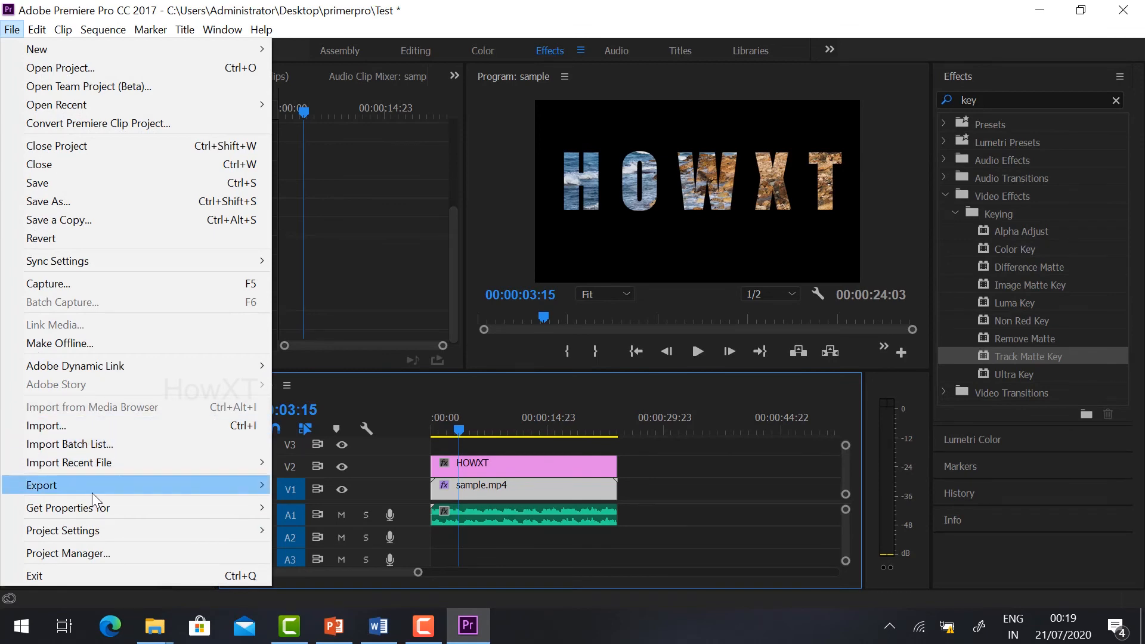
mouse_move(248, 485)
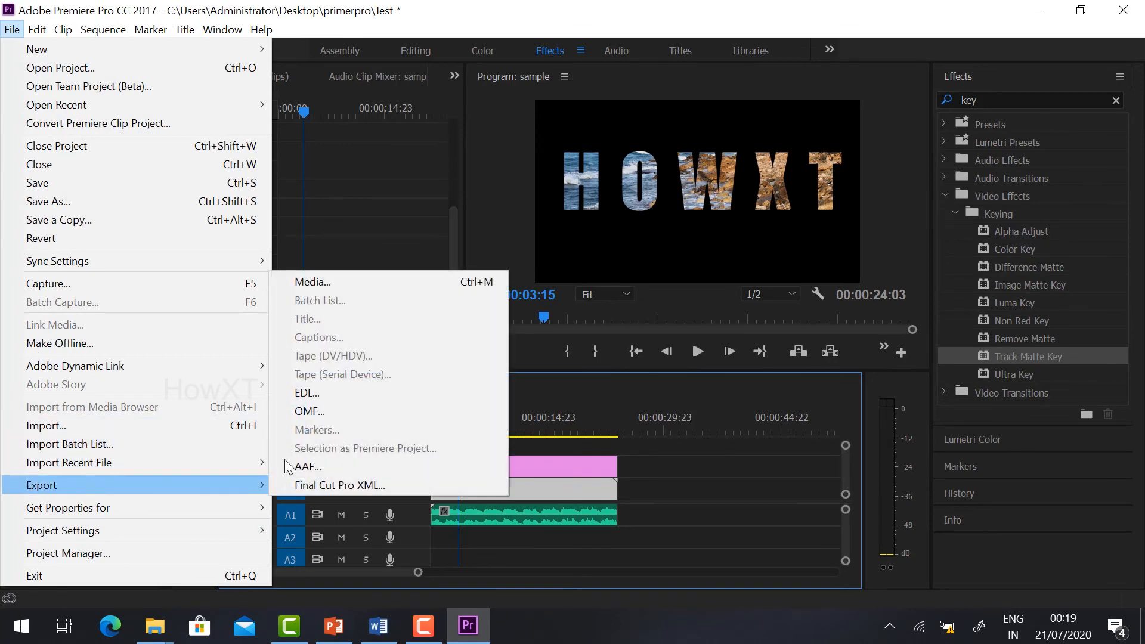
click(324, 284)
click(725, 176)
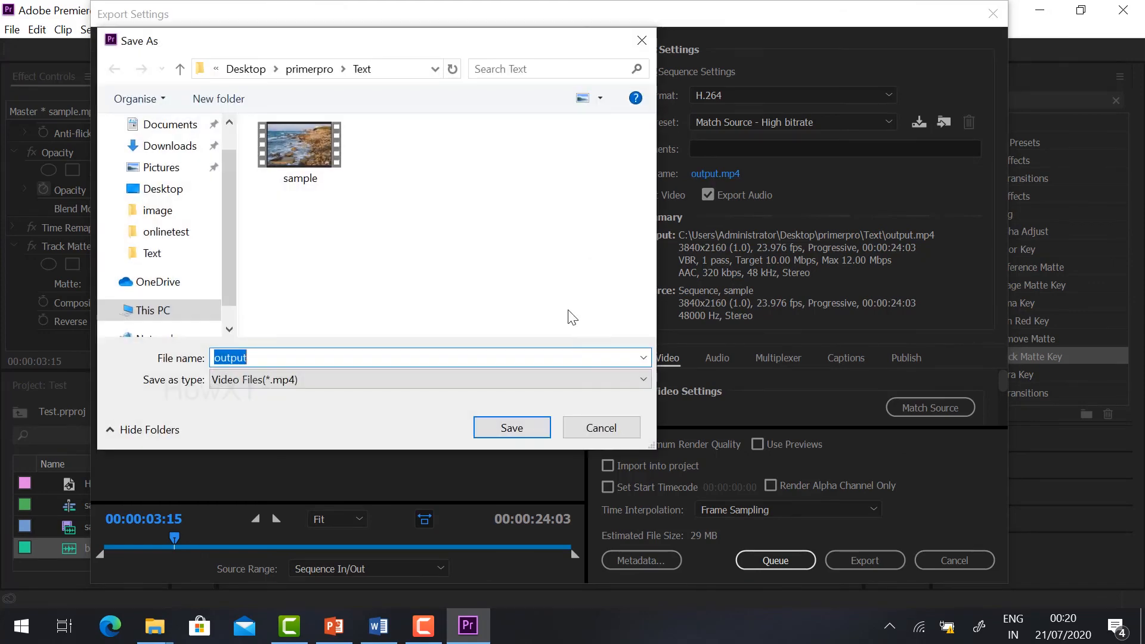
click(598, 427)
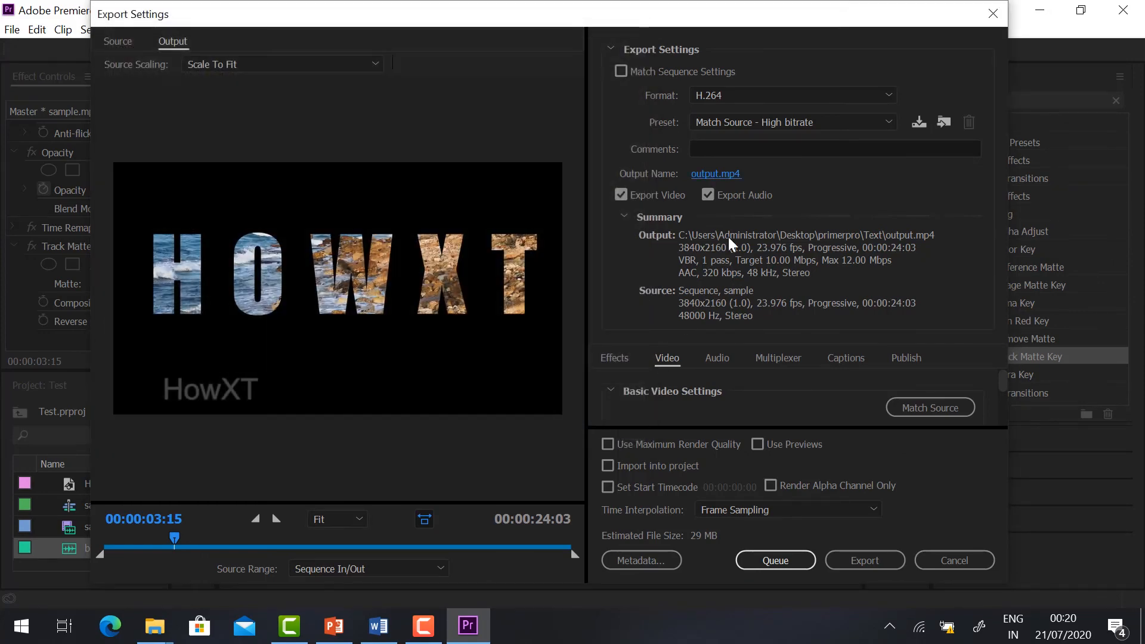
click(865, 561)
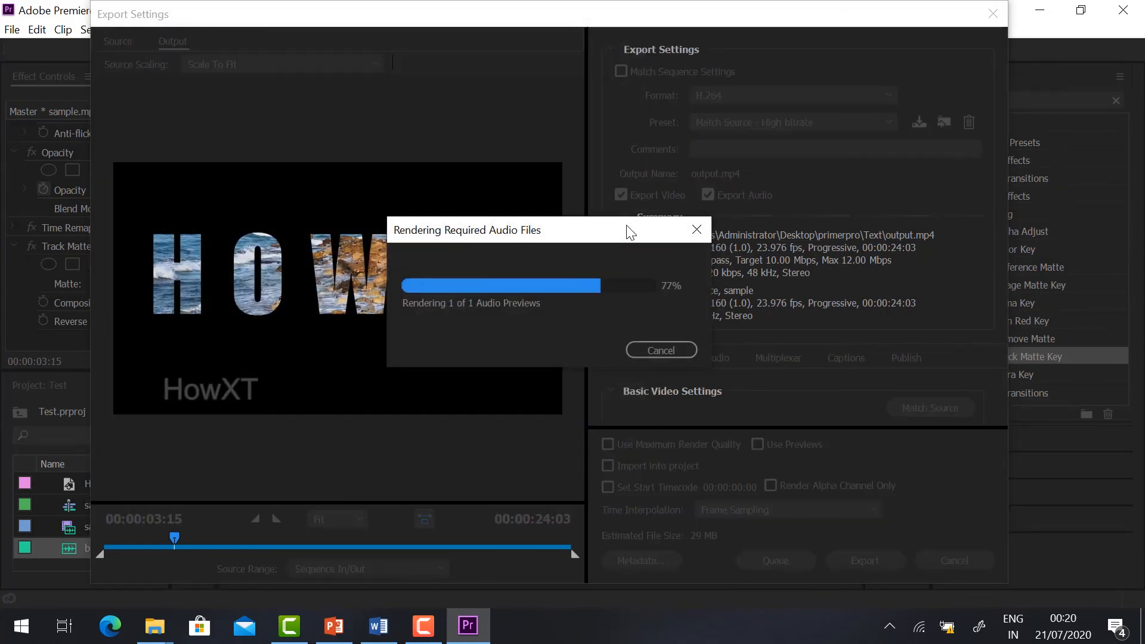